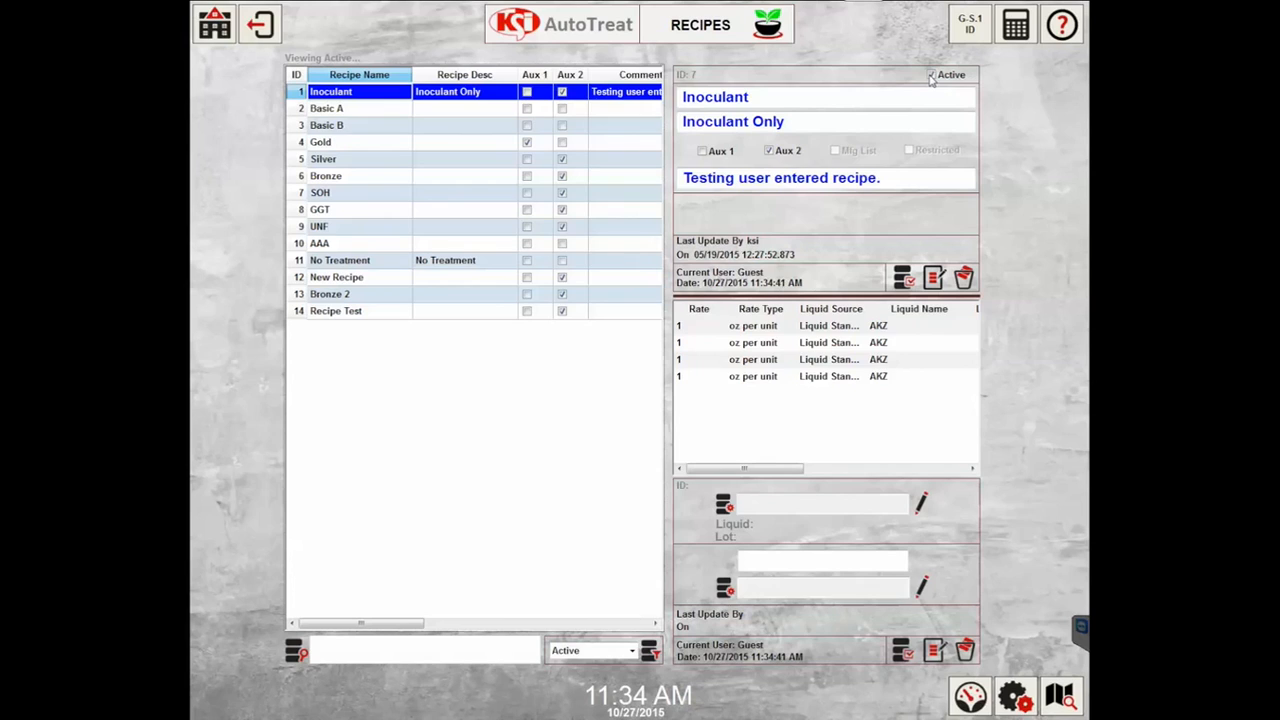
Switch the Inoculant recipe's Active status off and back on
{"action": "left_click", "coordinate": [931, 77]}
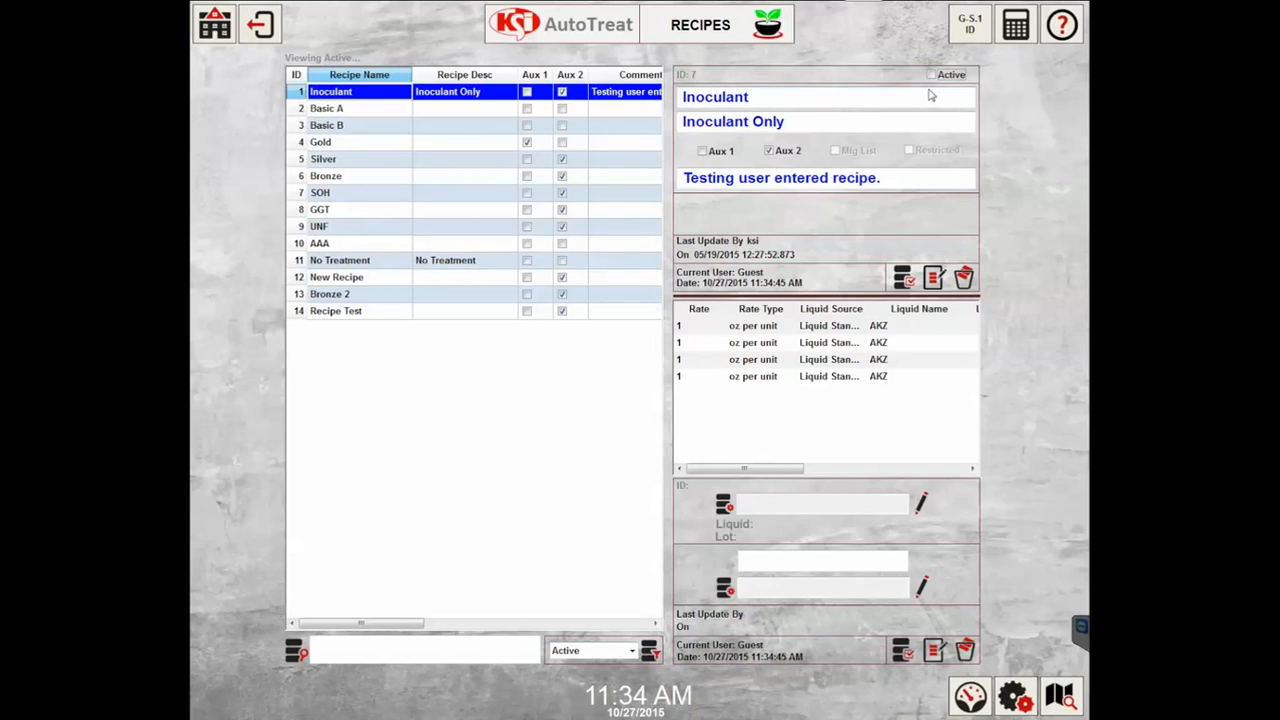
{"action": "left_click", "coordinate": [931, 76]}
Add a new recipe based on Basic B, named "Basic C", with the description "Gold and Silver Recipe" and Aux 1 enabled
{"action": "left_click", "coordinate": [390, 127]}
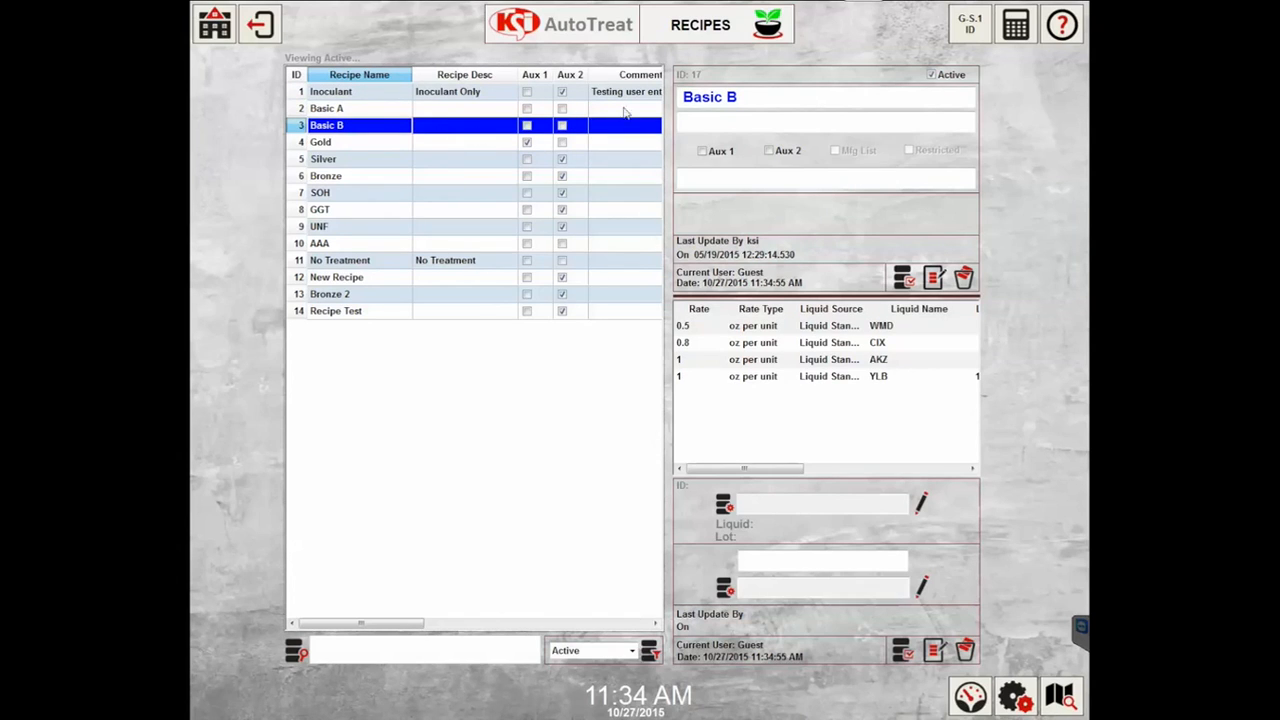
{"action": "key", "text": "Tab"}
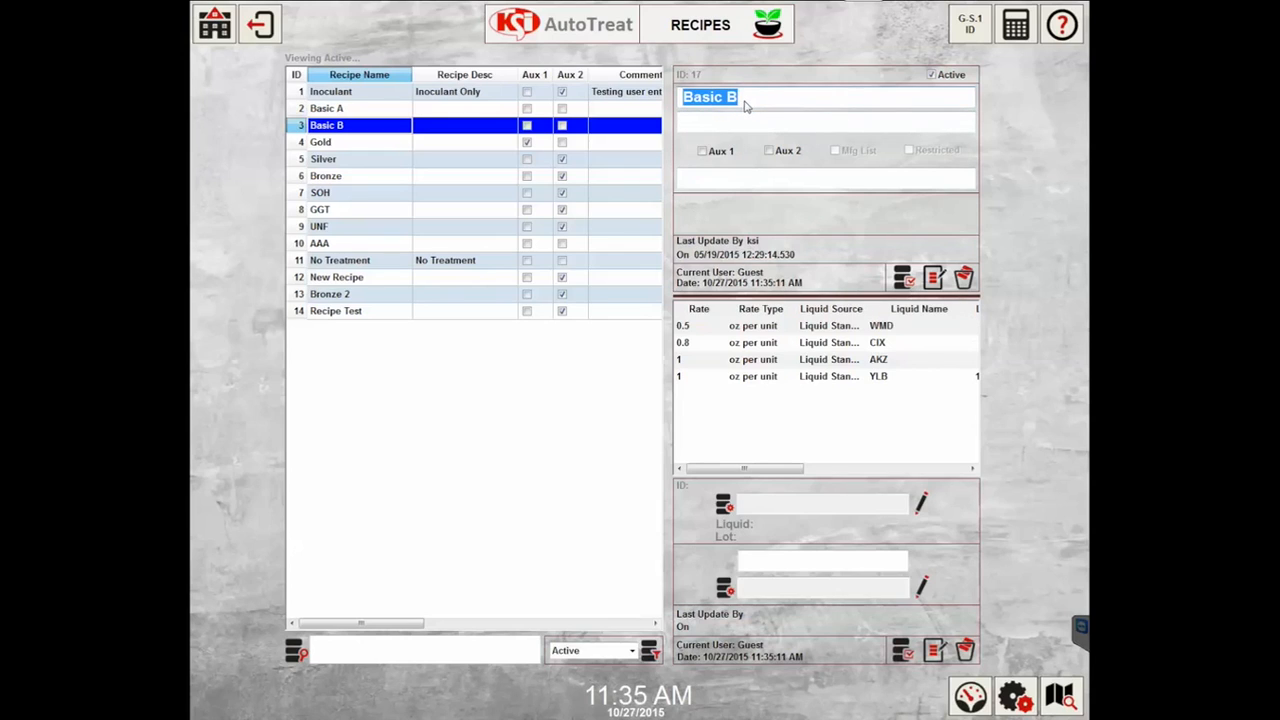
{"action": "type", "text": "Basic CX"}
{"action": "key", "text": "BackSpace"}
{"action": "key", "text": "Tab"}
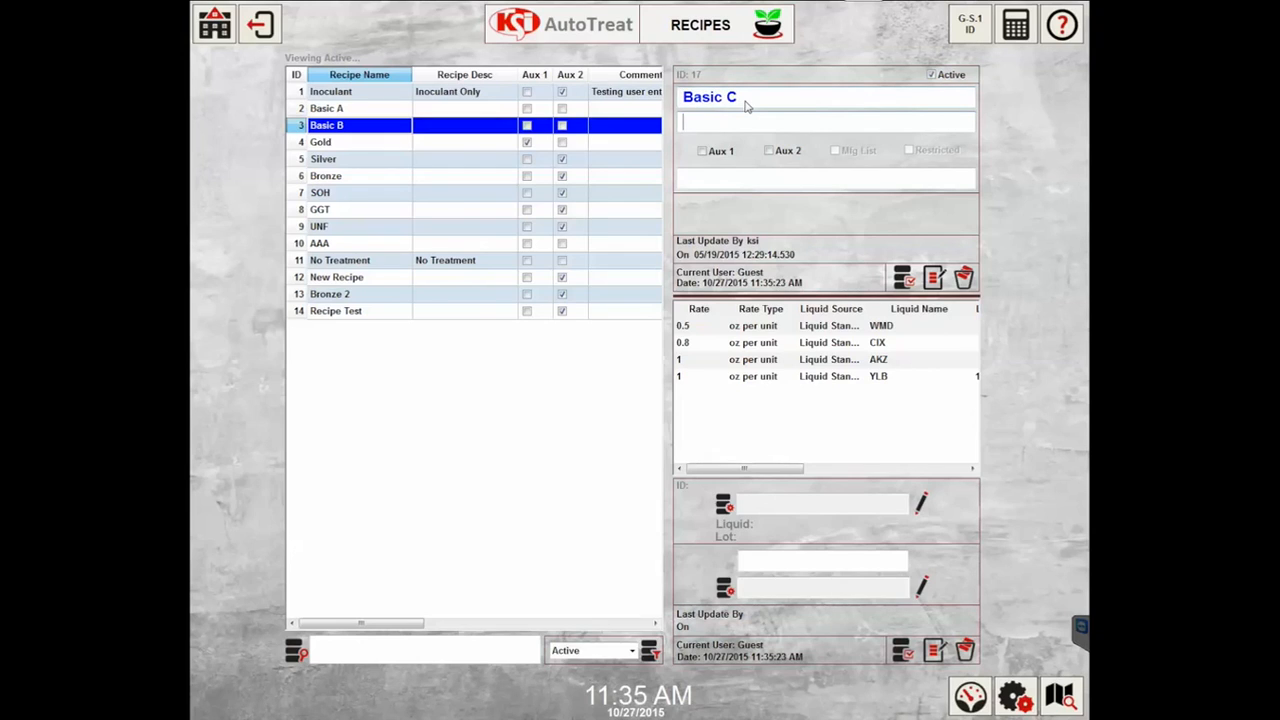
{"action": "type", "text": "Gold and Silver Recipe"}
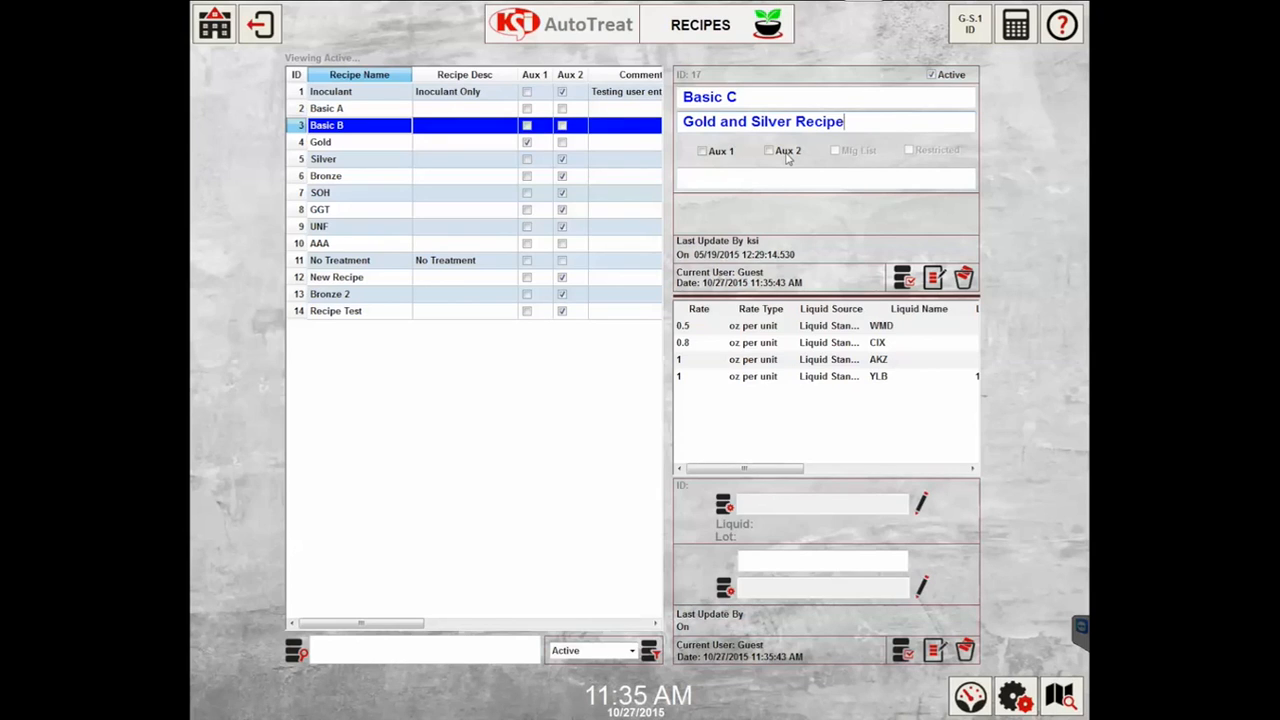
{"action": "left_click", "coordinate": [710, 151]}
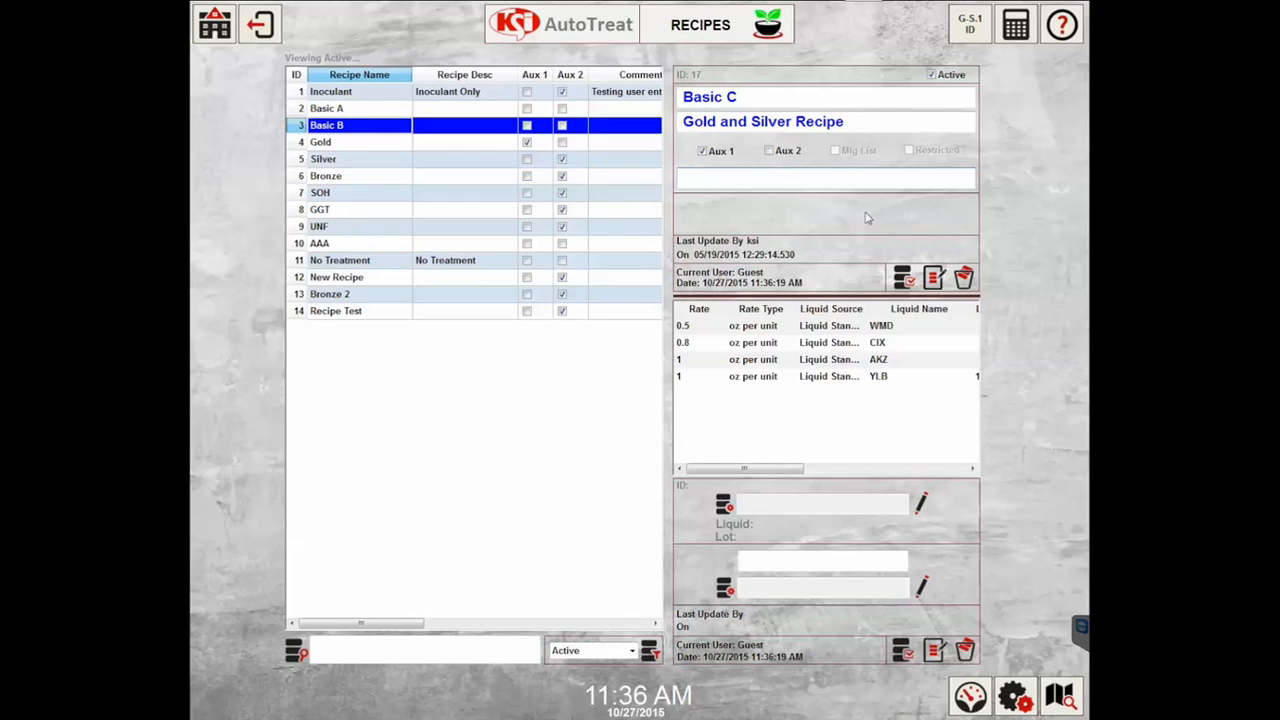
{"action": "left_click", "coordinate": [904, 280]}
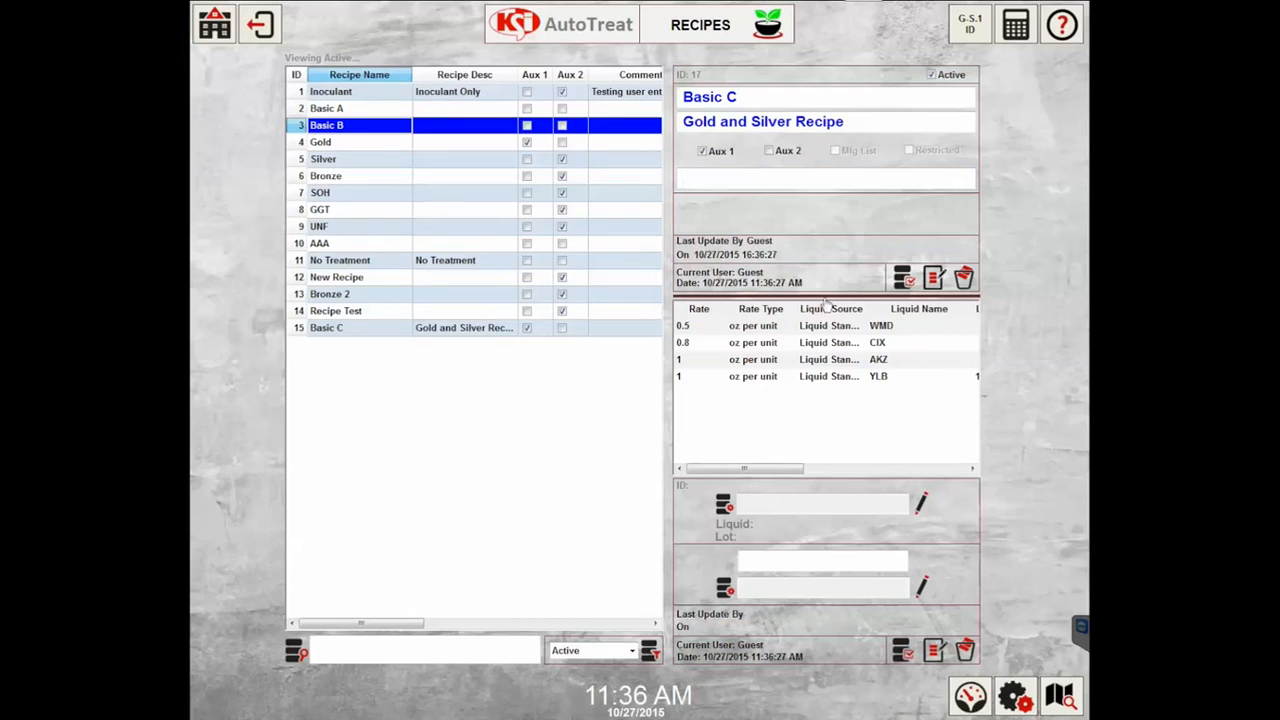
Select the Basic C recipe and set Liquid Stand 1 as the liquid source of its first ingredient
{"action": "left_click", "coordinate": [364, 329]}
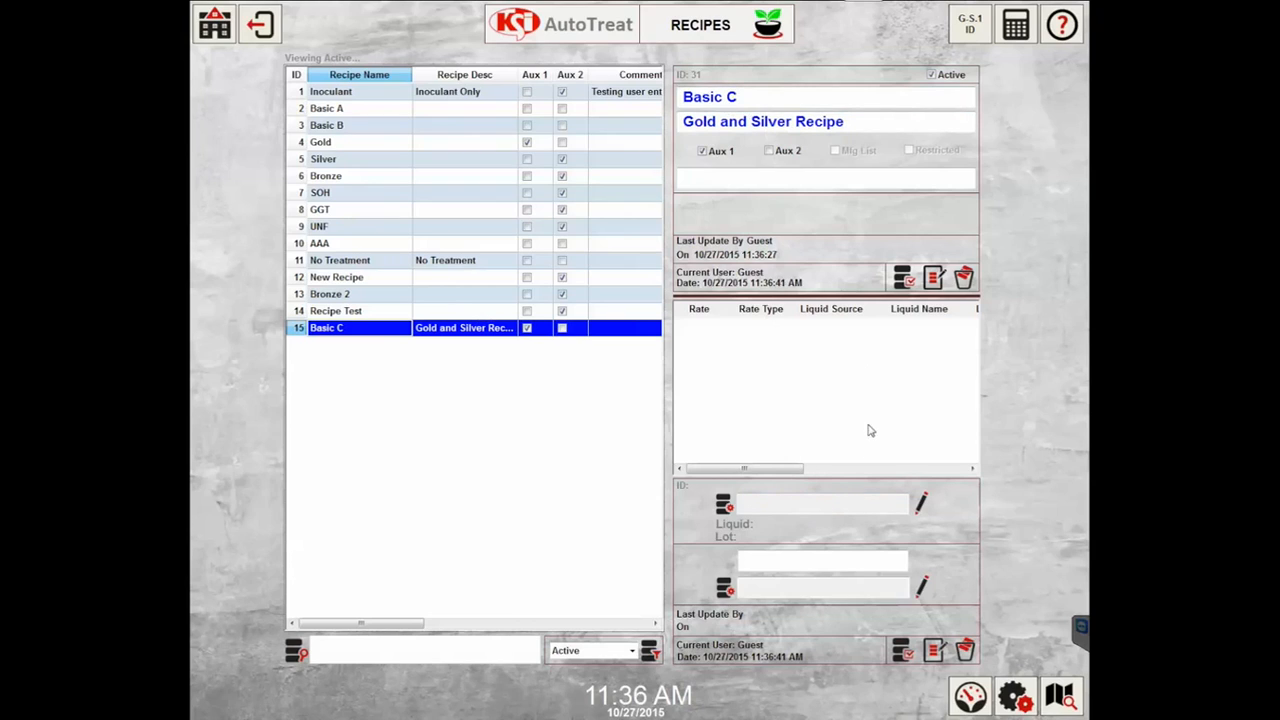
{"action": "left_click", "coordinate": [879, 513]}
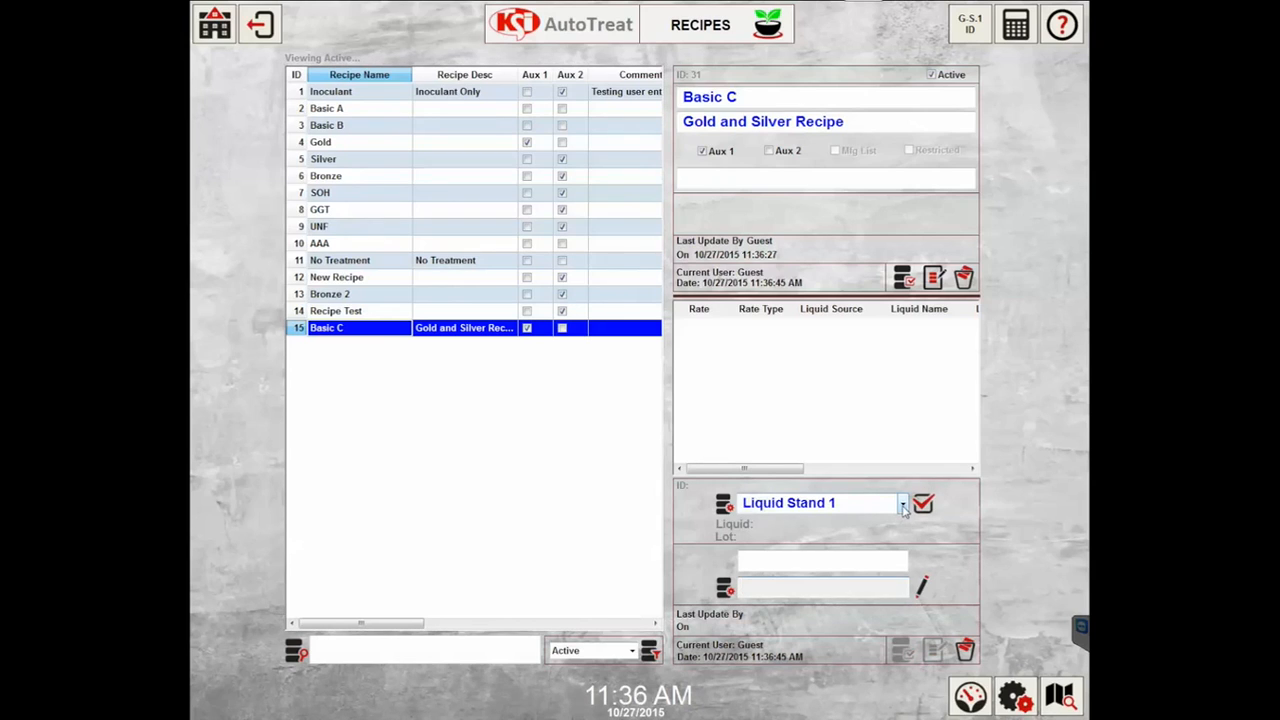
{"action": "left_click", "coordinate": [902, 504]}
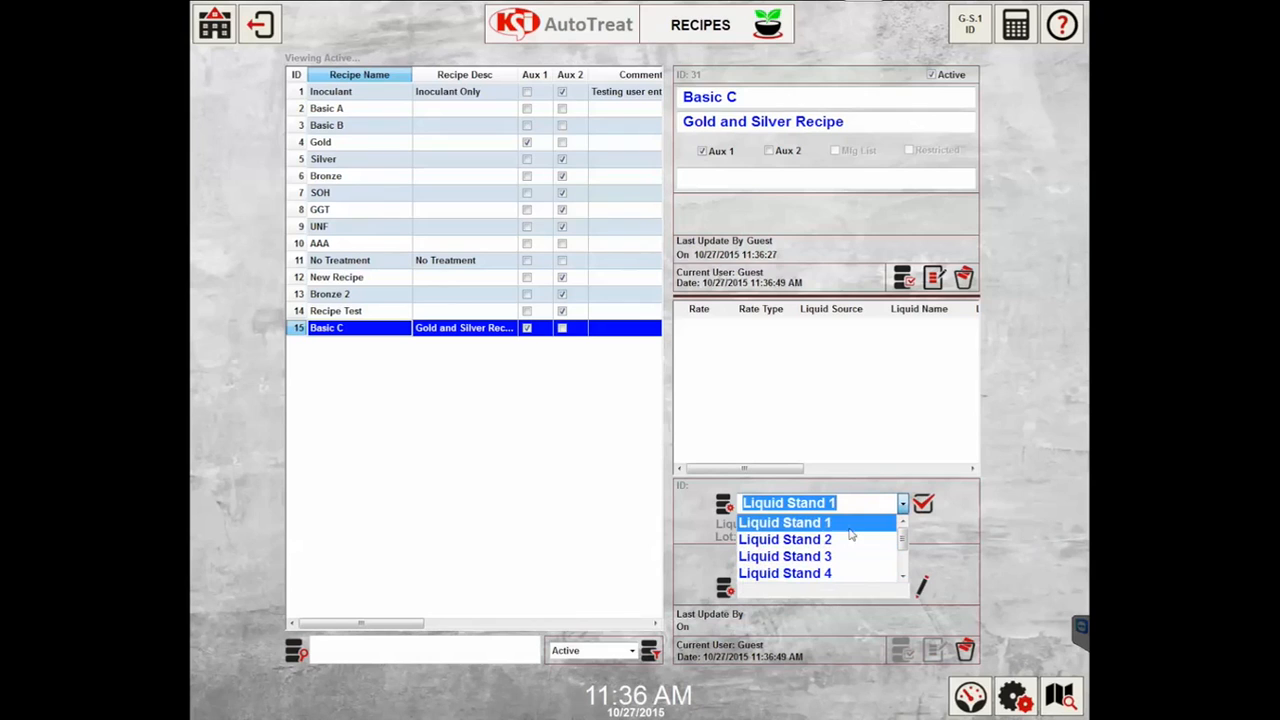
{"action": "left_click", "coordinate": [851, 530]}
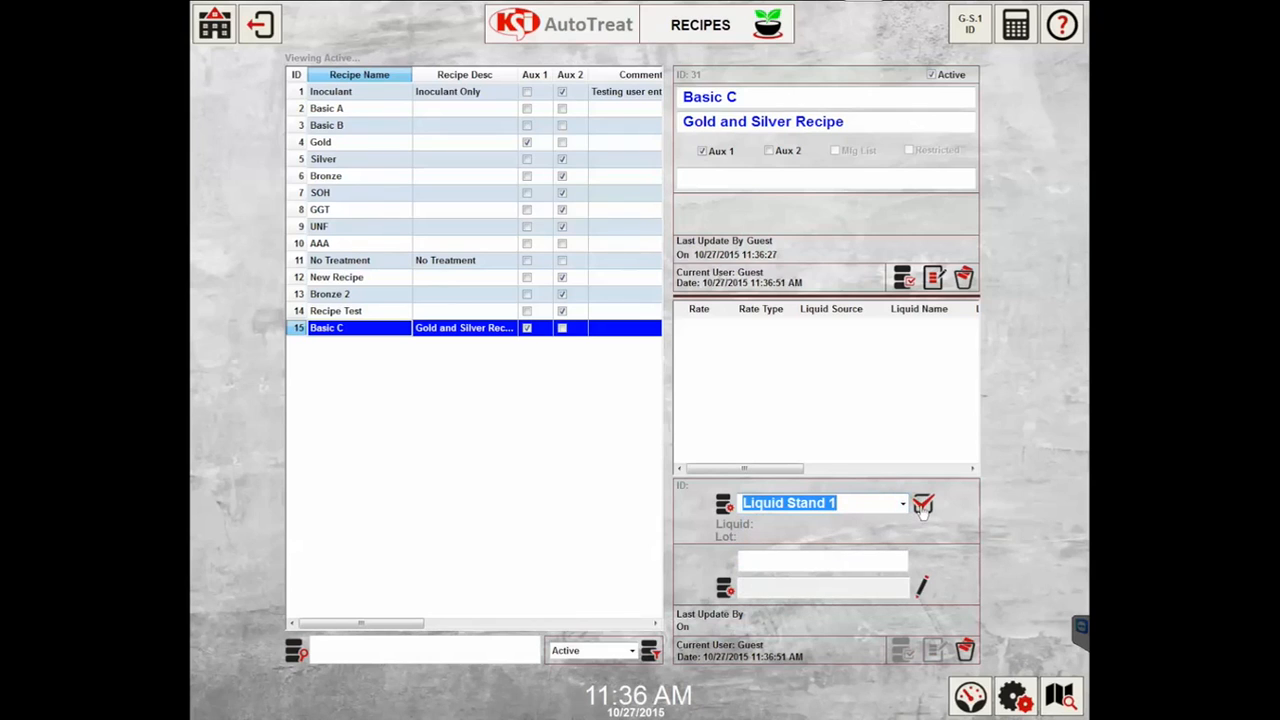
{"action": "left_click", "coordinate": [920, 510]}
Set the Liquid Stand 1 rate to 2.5 oz per unit and add the ingredient to the Basic C recipe
{"action": "left_click", "coordinate": [824, 566]}
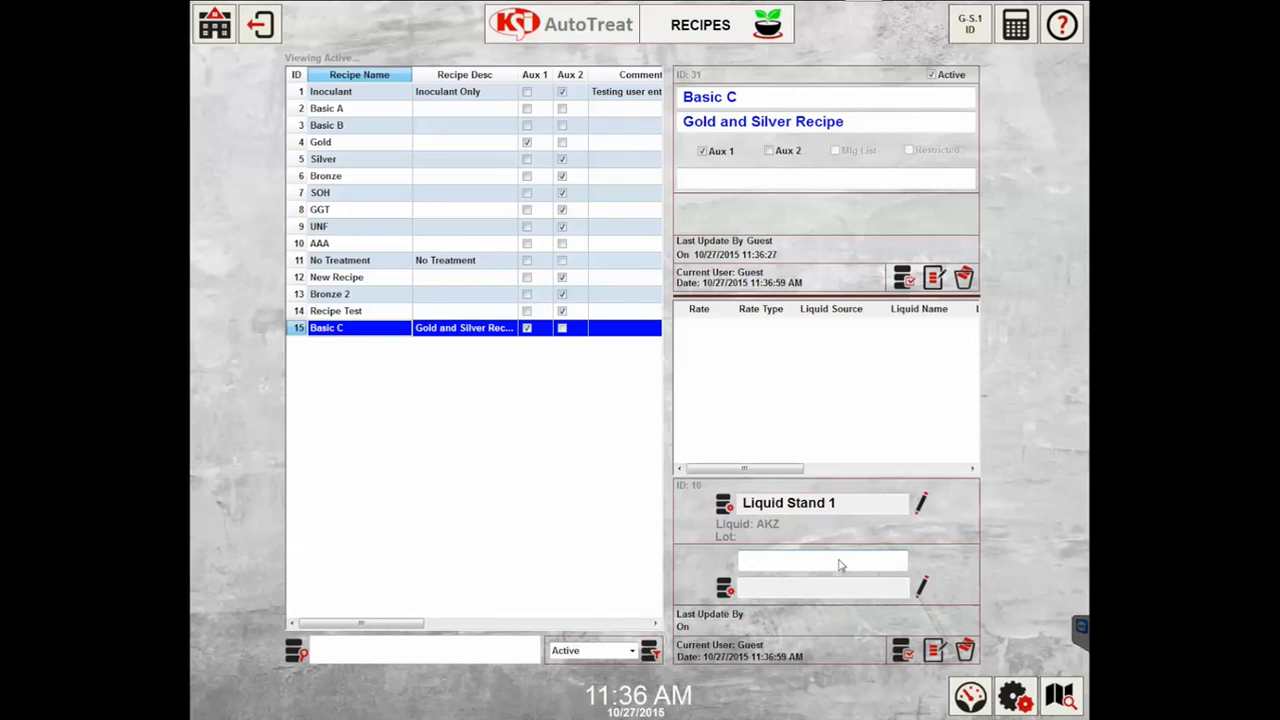
{"action": "type", "text": "2.5"}
{"action": "left_click", "coordinate": [855, 594]}
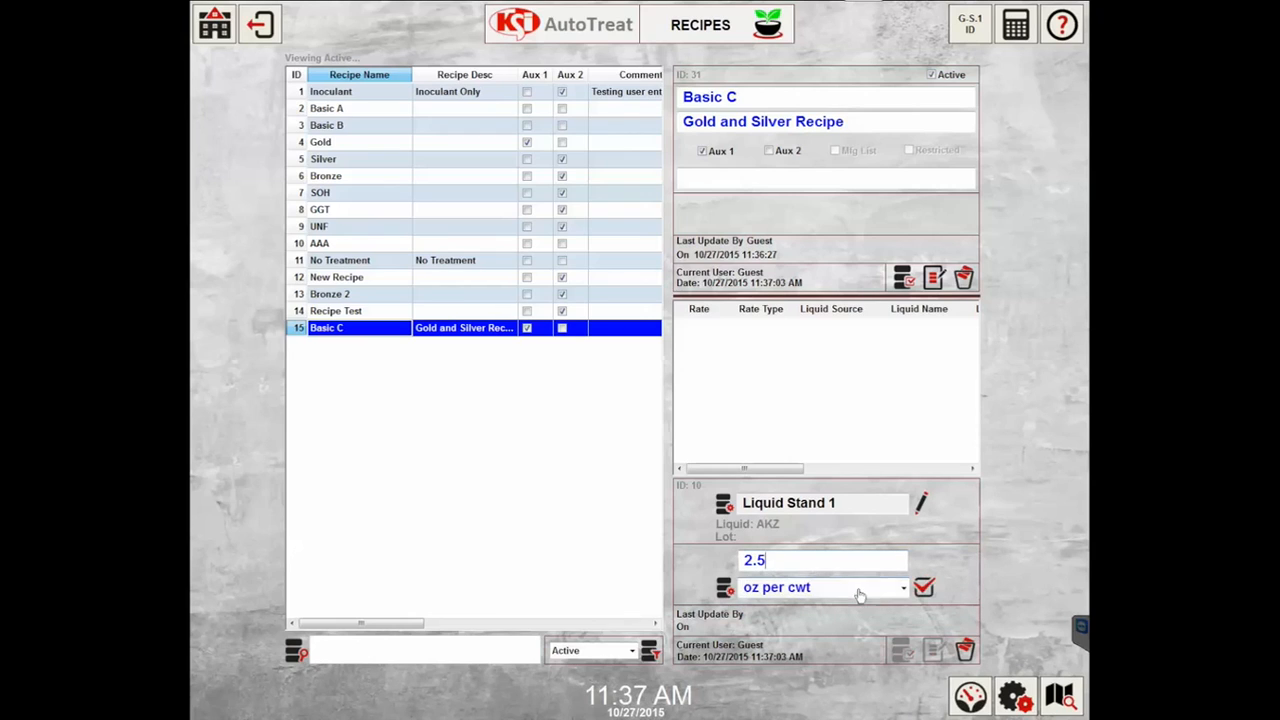
{"action": "left_click", "coordinate": [902, 590]}
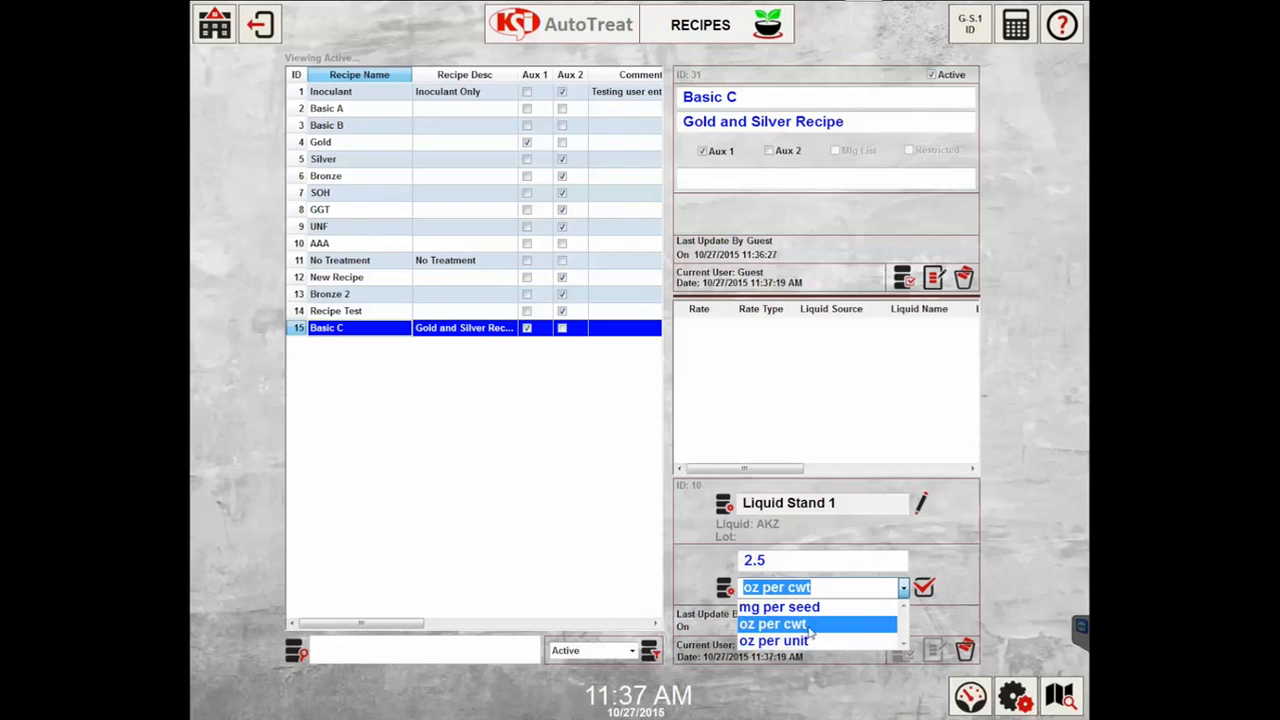
{"action": "left_click", "coordinate": [803, 641]}
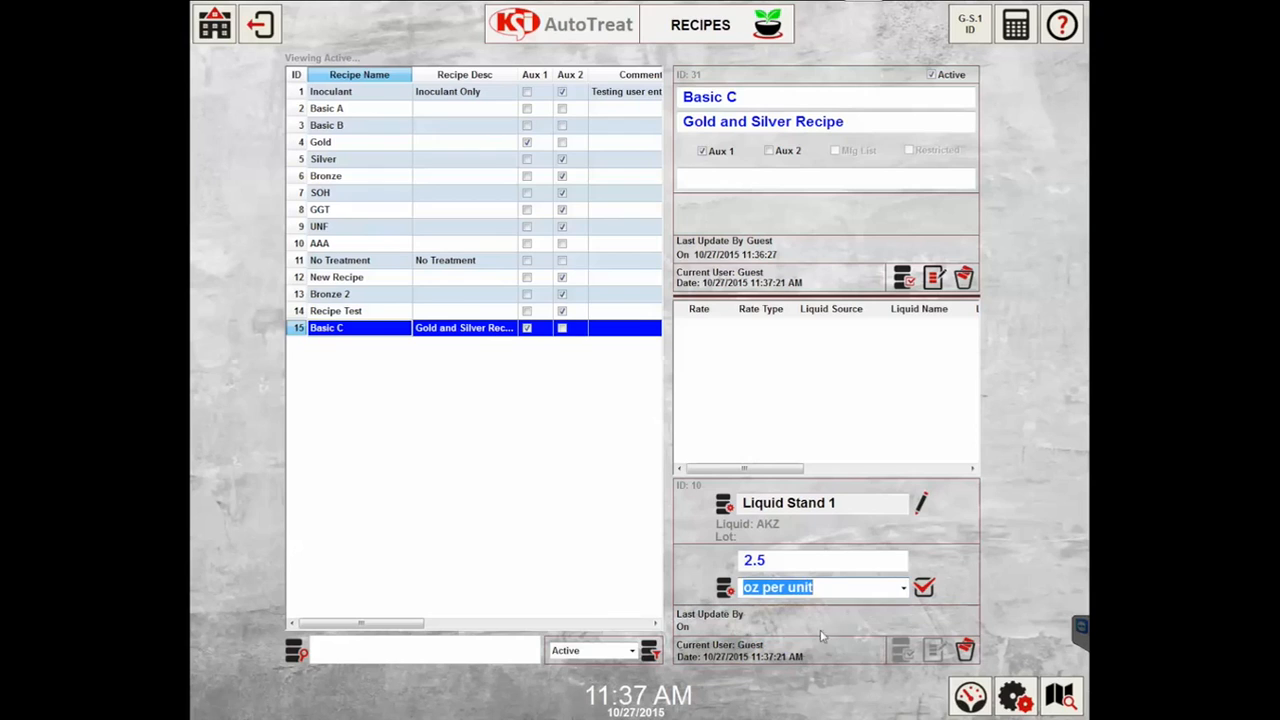
{"action": "left_click", "coordinate": [926, 590]}
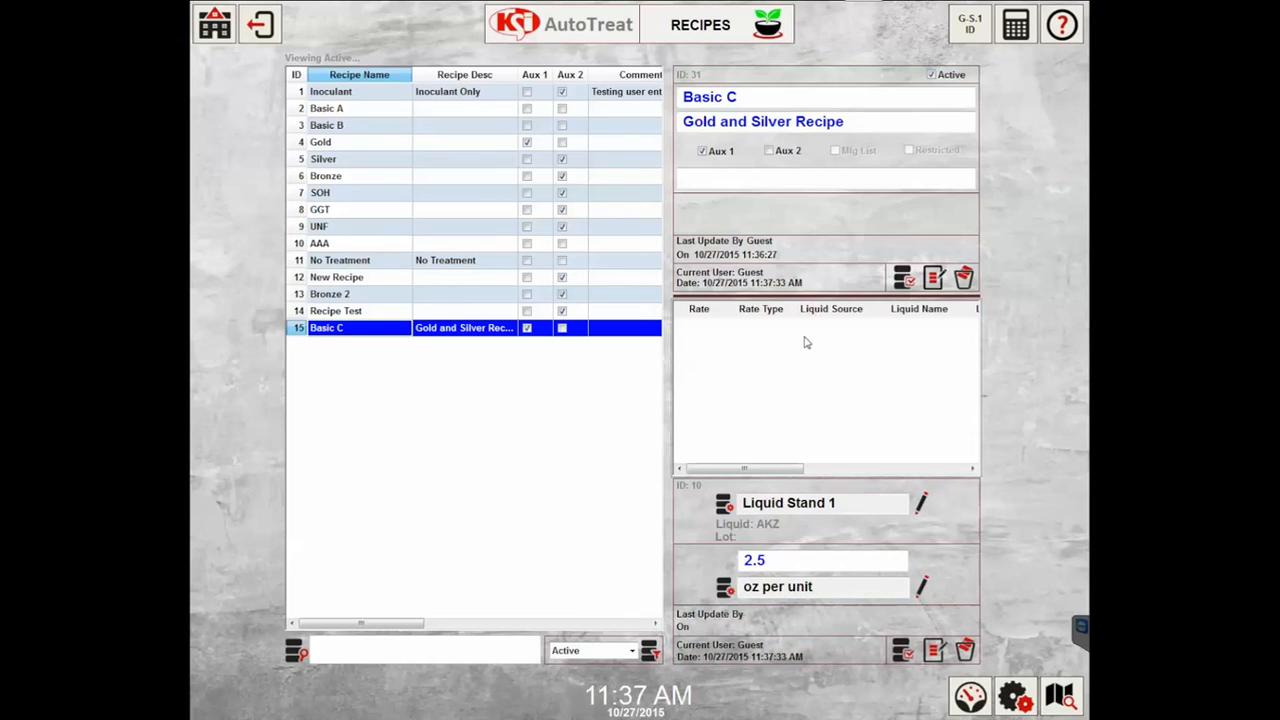
{"action": "left_click", "coordinate": [906, 656]}
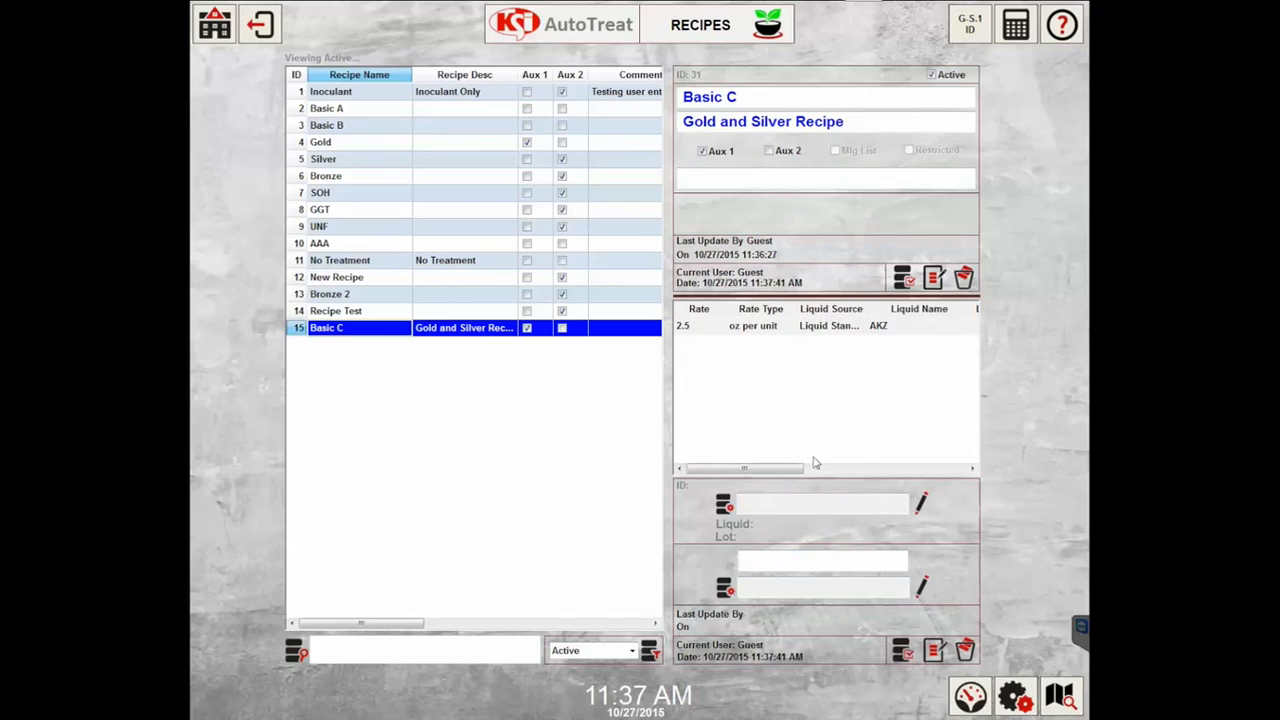
Set Liquid Stand 3 as the liquid source for a second Basic C ingredient
{"action": "left_click", "coordinate": [872, 505]}
{"action": "left_click", "coordinate": [903, 503]}
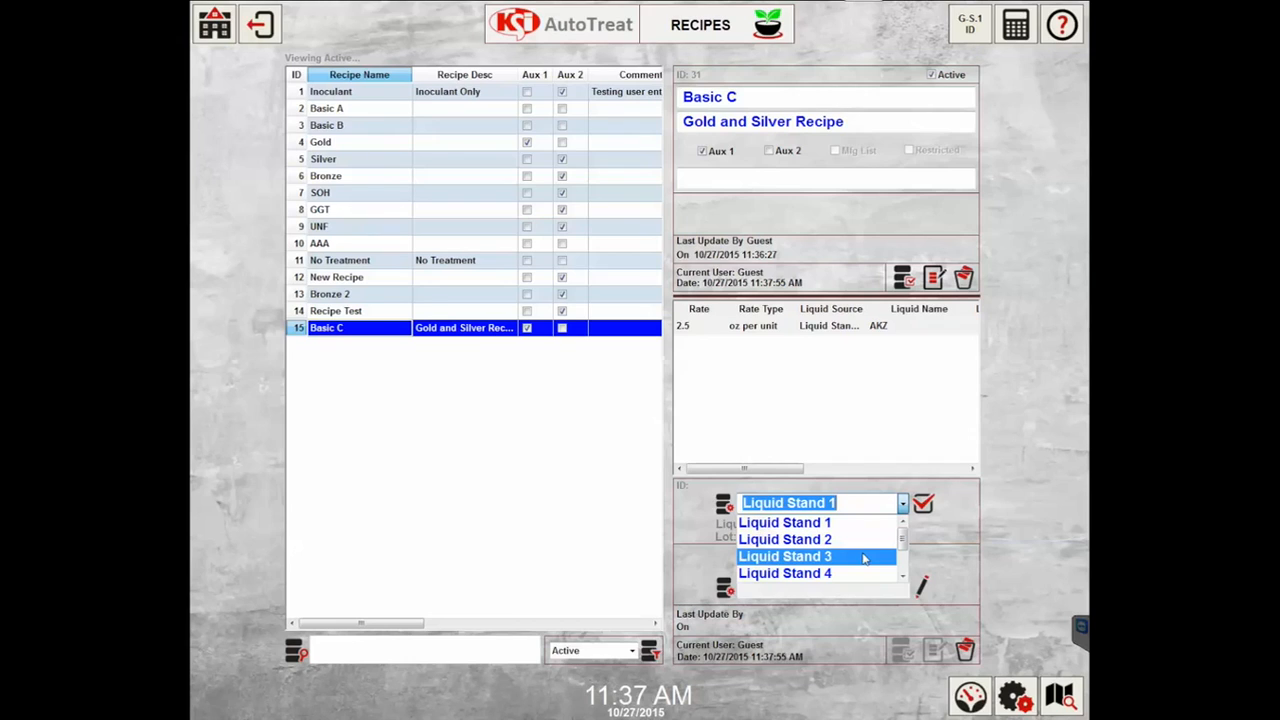
{"action": "left_click", "coordinate": [864, 557]}
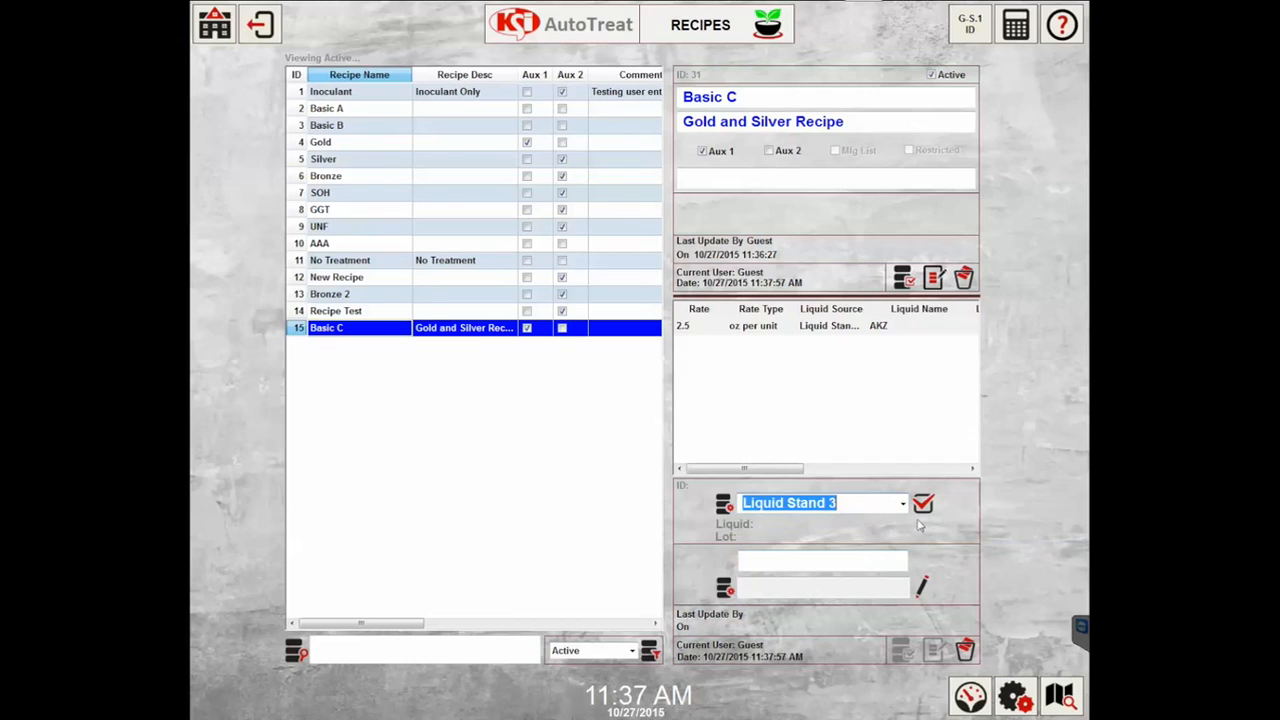
{"action": "left_click", "coordinate": [928, 510]}
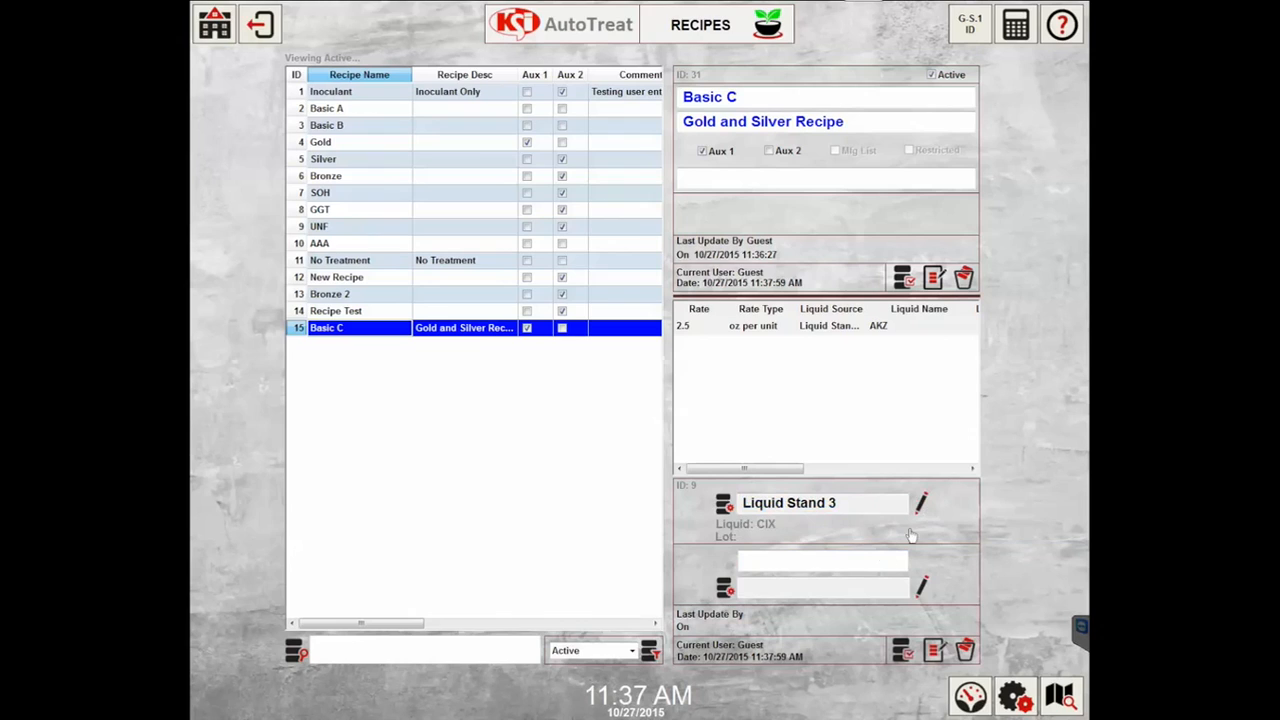
Set the Liquid Stand 3 rate to 4.5 oz per unit and add the ingredient to the Basic C recipe
{"action": "left_click", "coordinate": [878, 563]}
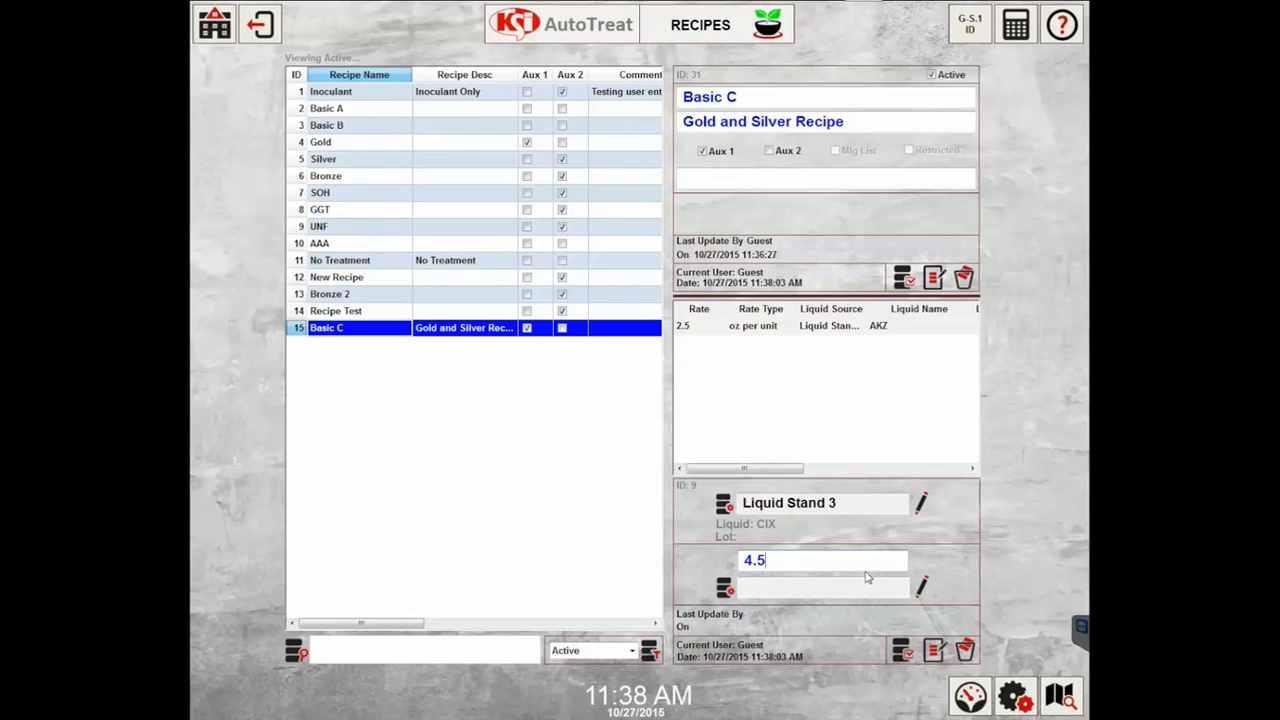
{"action": "left_click", "coordinate": [868, 586]}
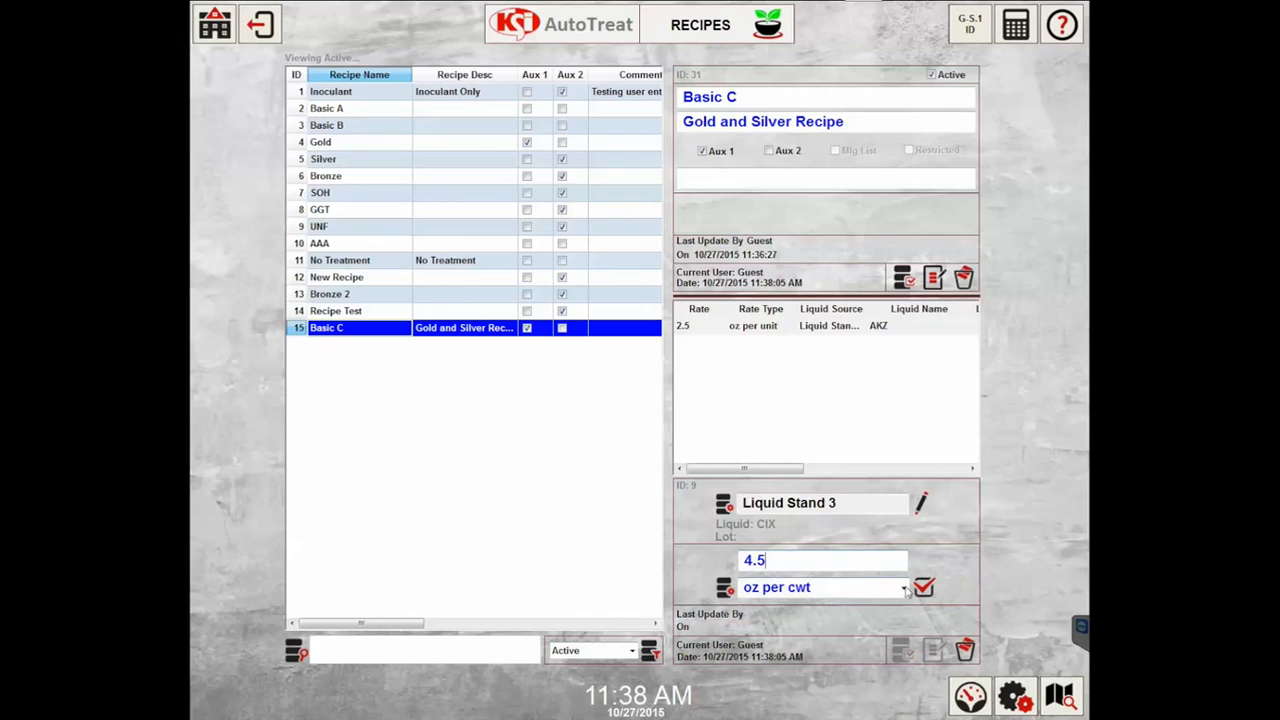
{"action": "left_click", "coordinate": [904, 589]}
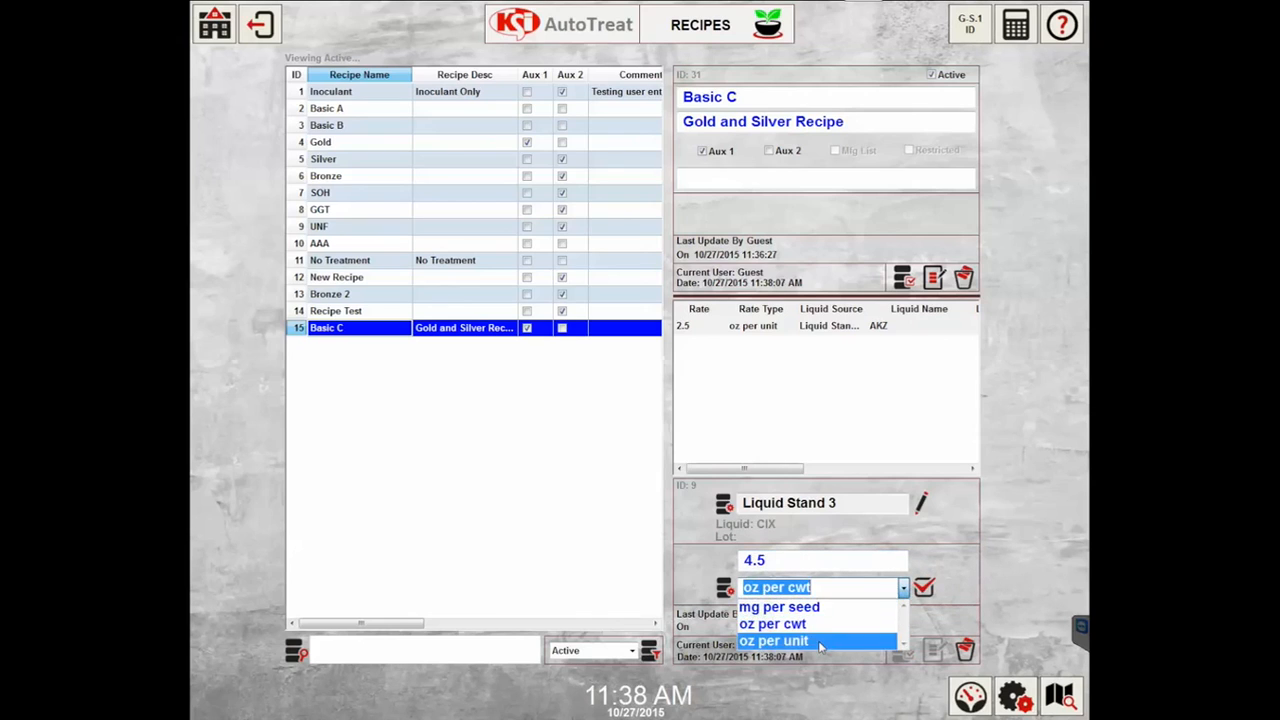
{"action": "left_click", "coordinate": [819, 641]}
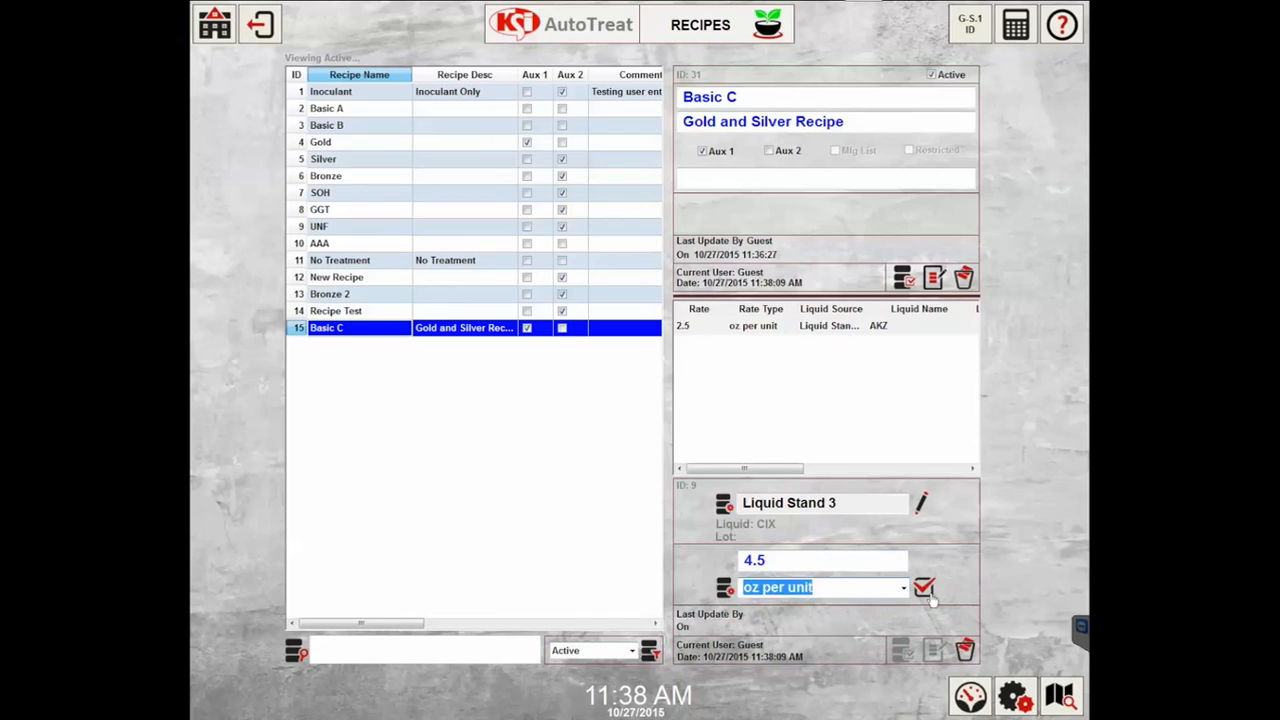
{"action": "left_click", "coordinate": [927, 593]}
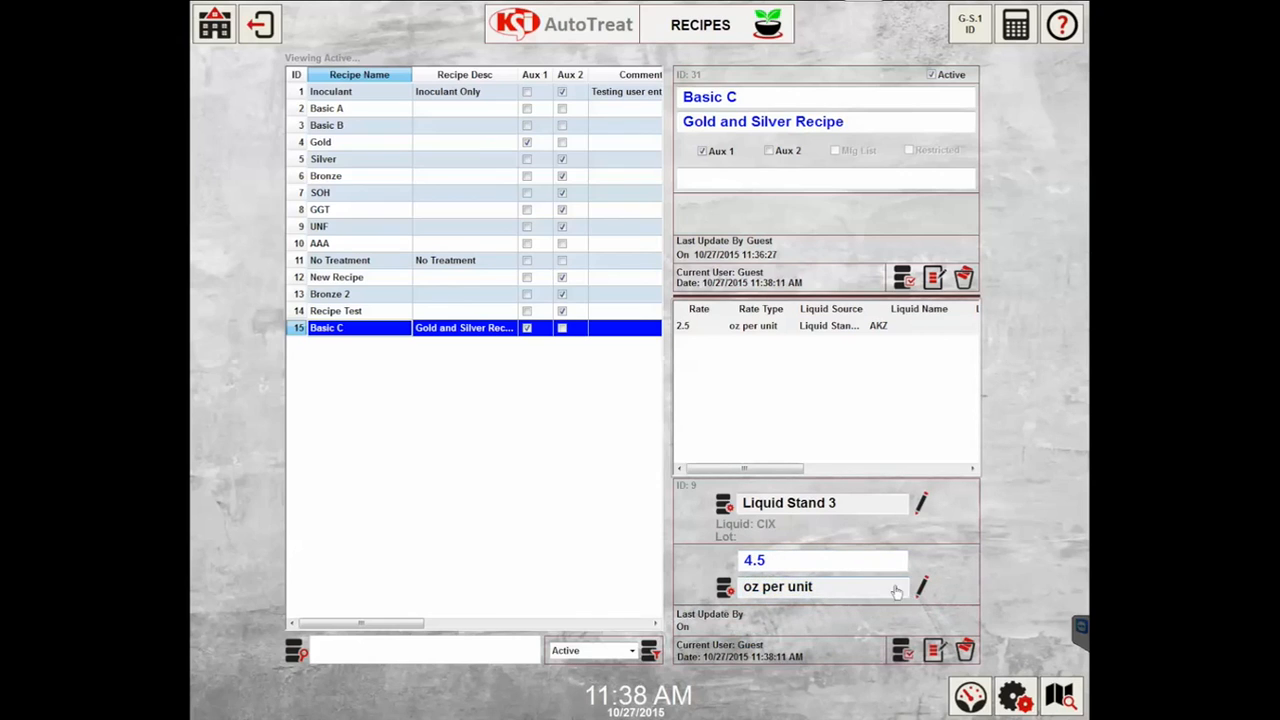
{"action": "left_click", "coordinate": [903, 652]}
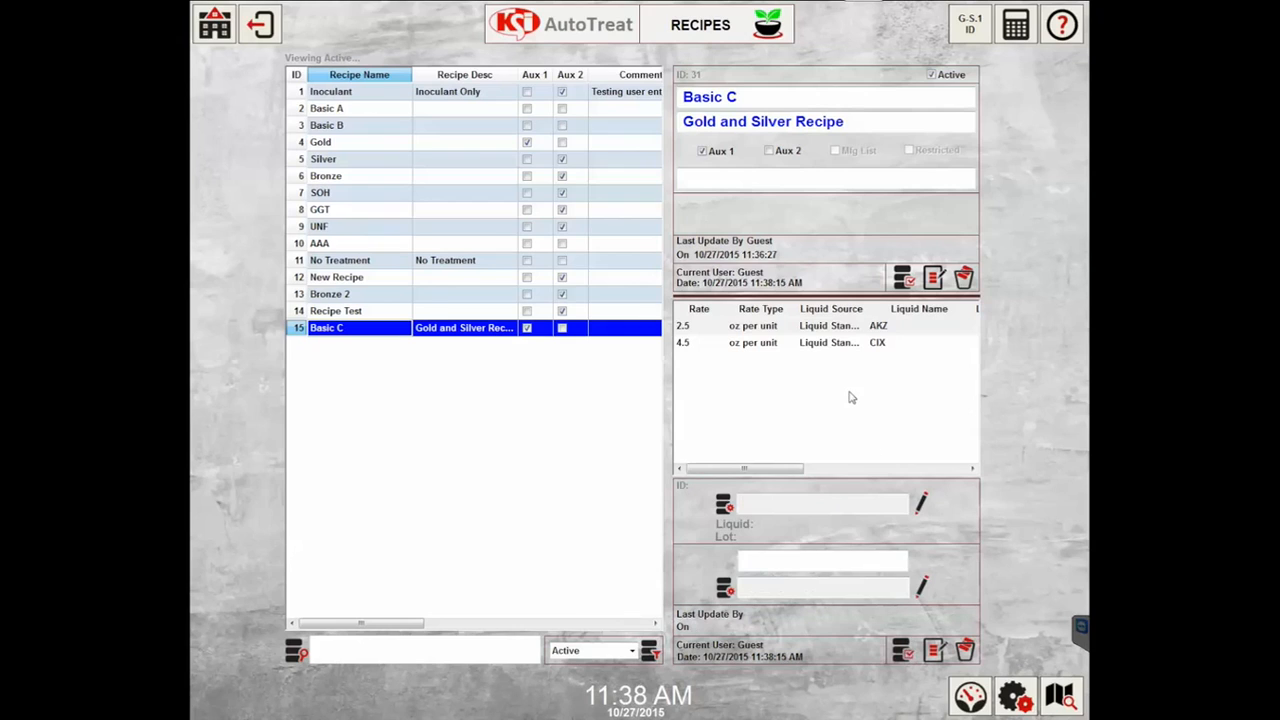
Widen the Liquid Source column to fit the full stand names and select the Liquid Stand 3 ingredient
{"action": "left_click", "coordinate": [790, 343]}
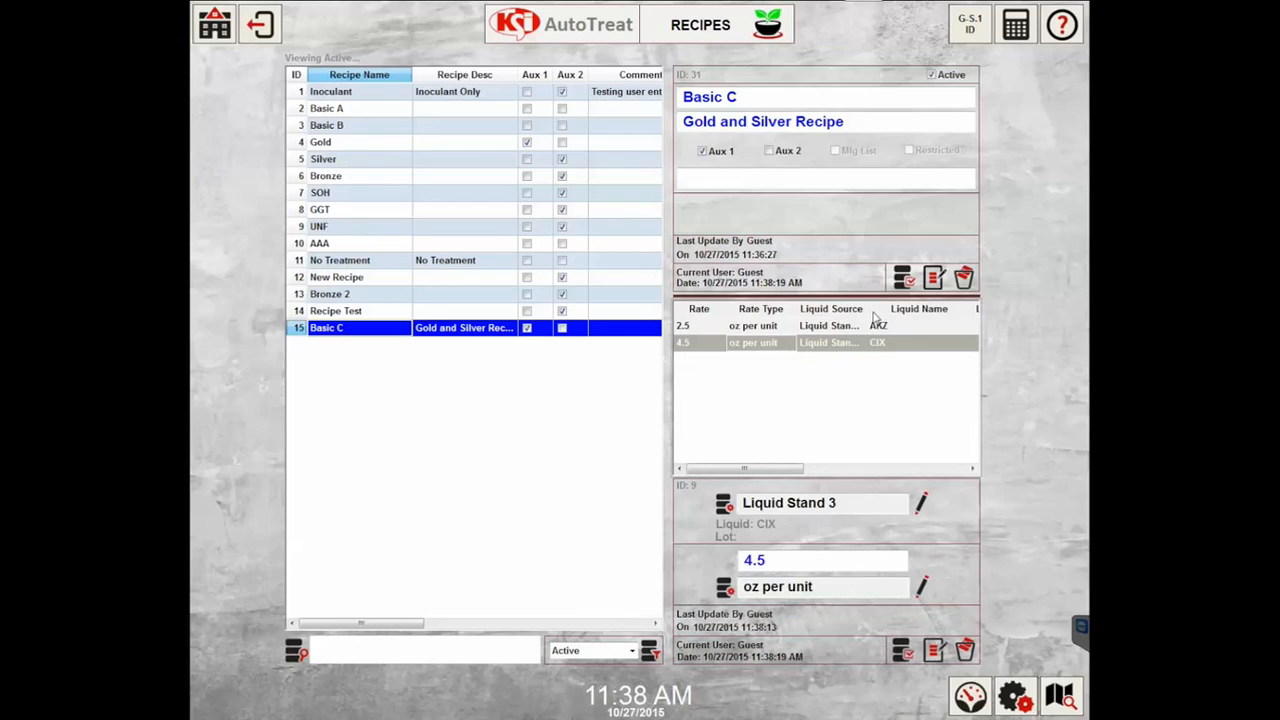
{"action": "left_click_drag", "start_coordinate": [883, 309], "coordinate": [912, 309]}
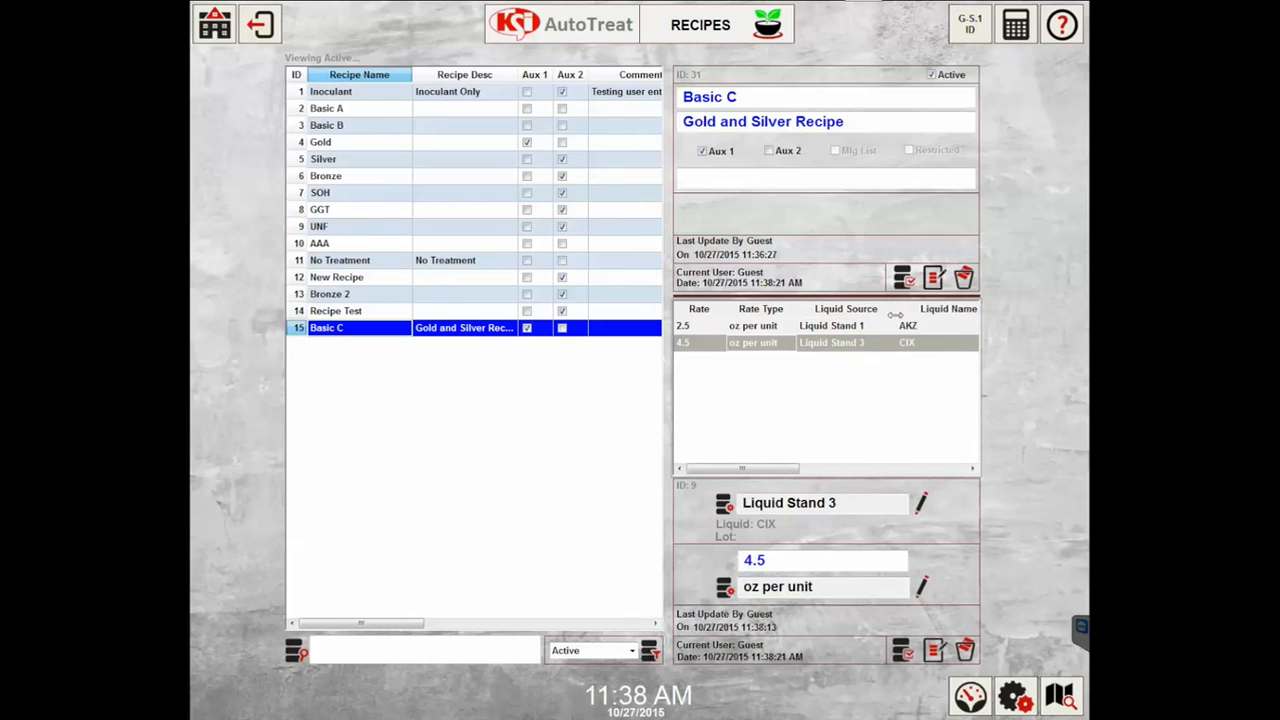
{"action": "left_click", "coordinate": [785, 334]}
{"action": "left_click", "coordinate": [773, 345]}
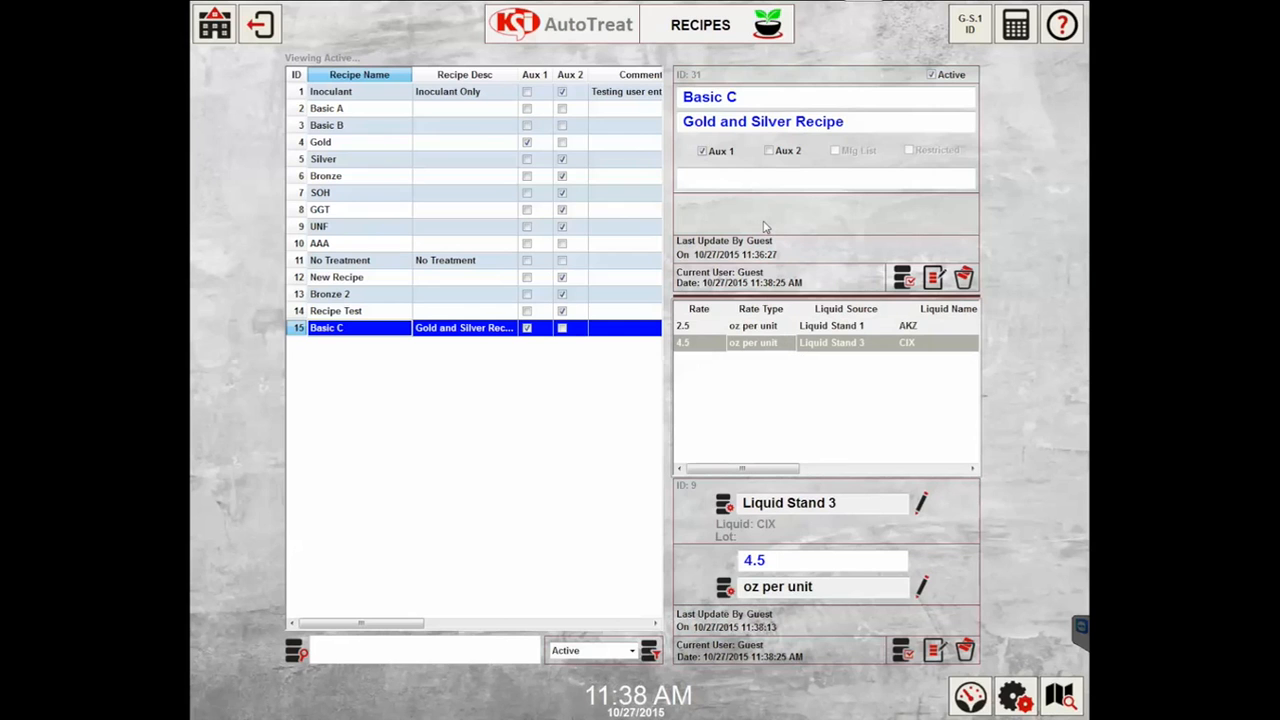